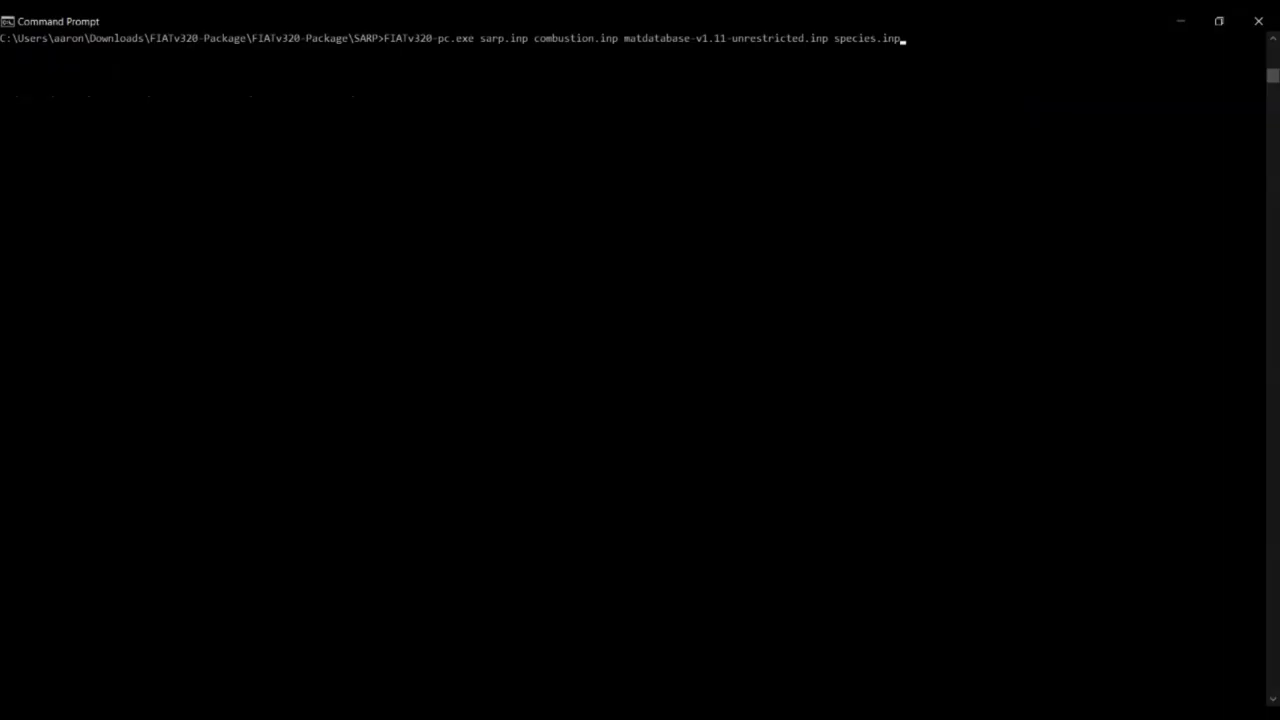
Open the sarp_coder.h header from network_lib/inc in the editor.
{"action": "key", "text": "Return"}
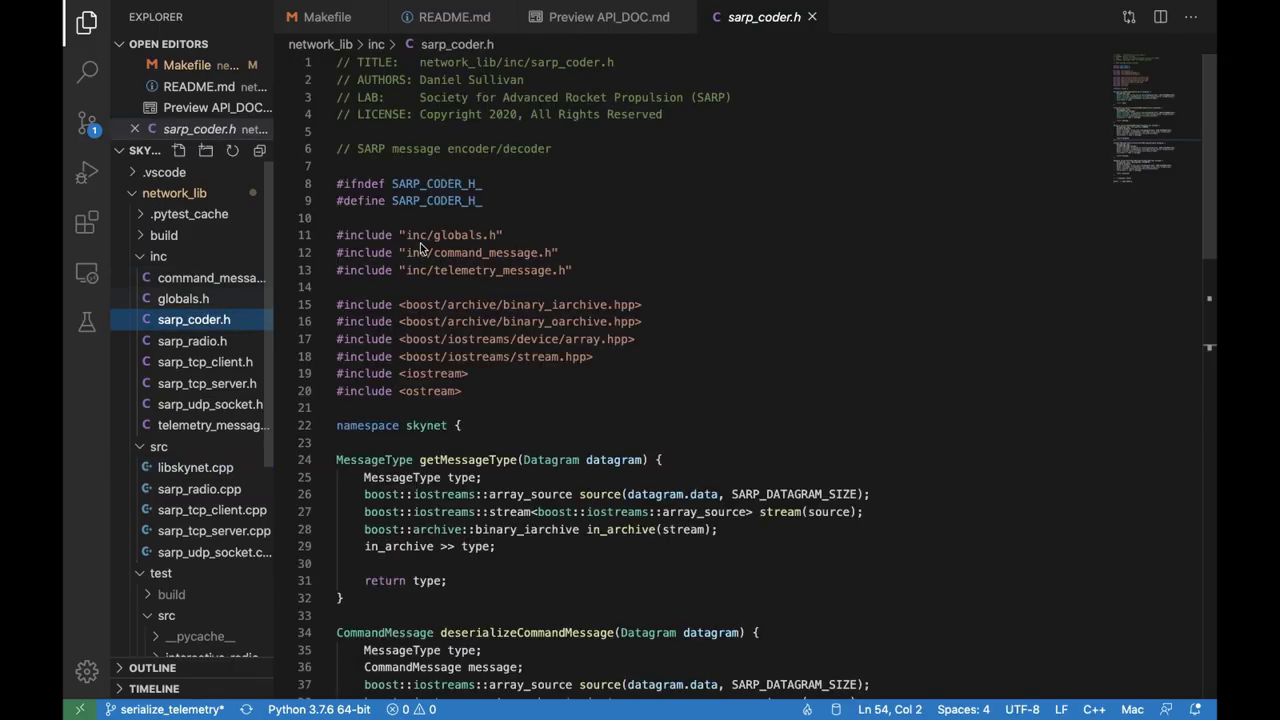
{"action": "scroll", "coordinate": [985, 329], "scroll_direction": "down", "scroll_amount": 6}
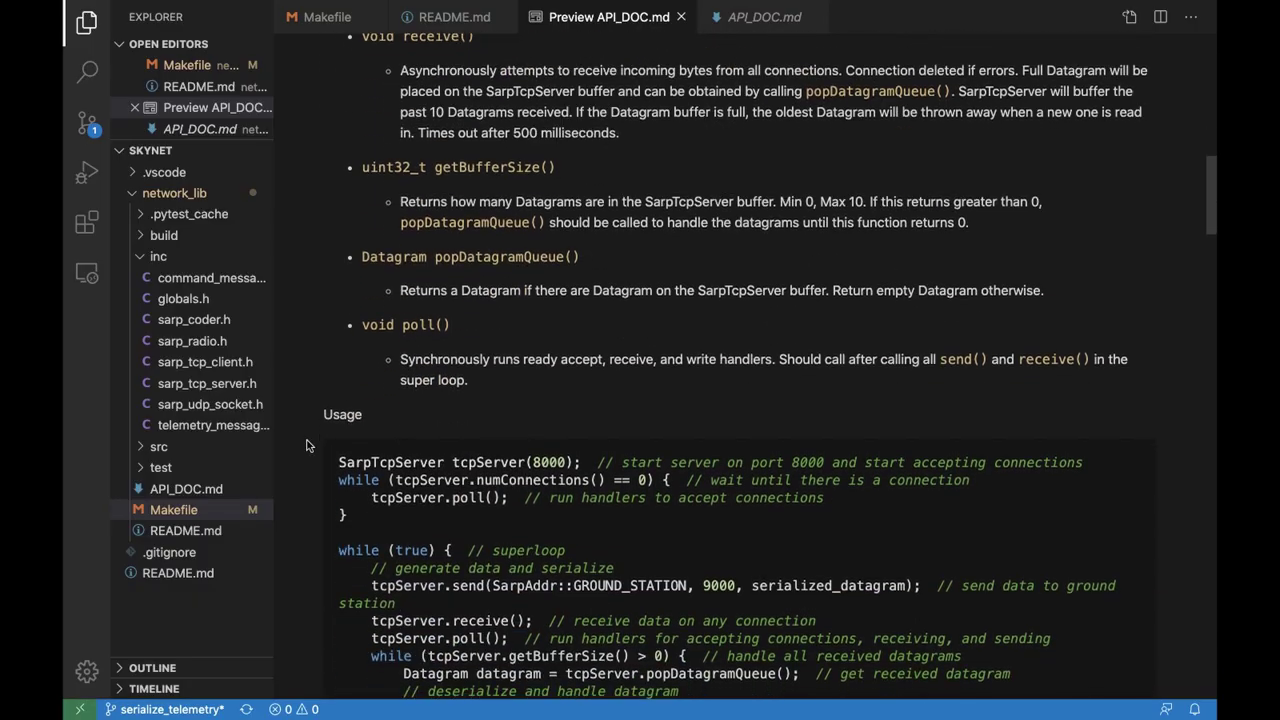
{"action": "scroll", "coordinate": [306, 444], "scroll_direction": "down", "scroll_amount": 5}
{"action": "scroll", "coordinate": [306, 444], "scroll_direction": "down", "scroll_amount": 5}
{"action": "scroll", "coordinate": [306, 444], "scroll_direction": "down", "scroll_amount": 5}
{"action": "scroll", "coordinate": [306, 442], "scroll_direction": "down", "scroll_amount": 5}
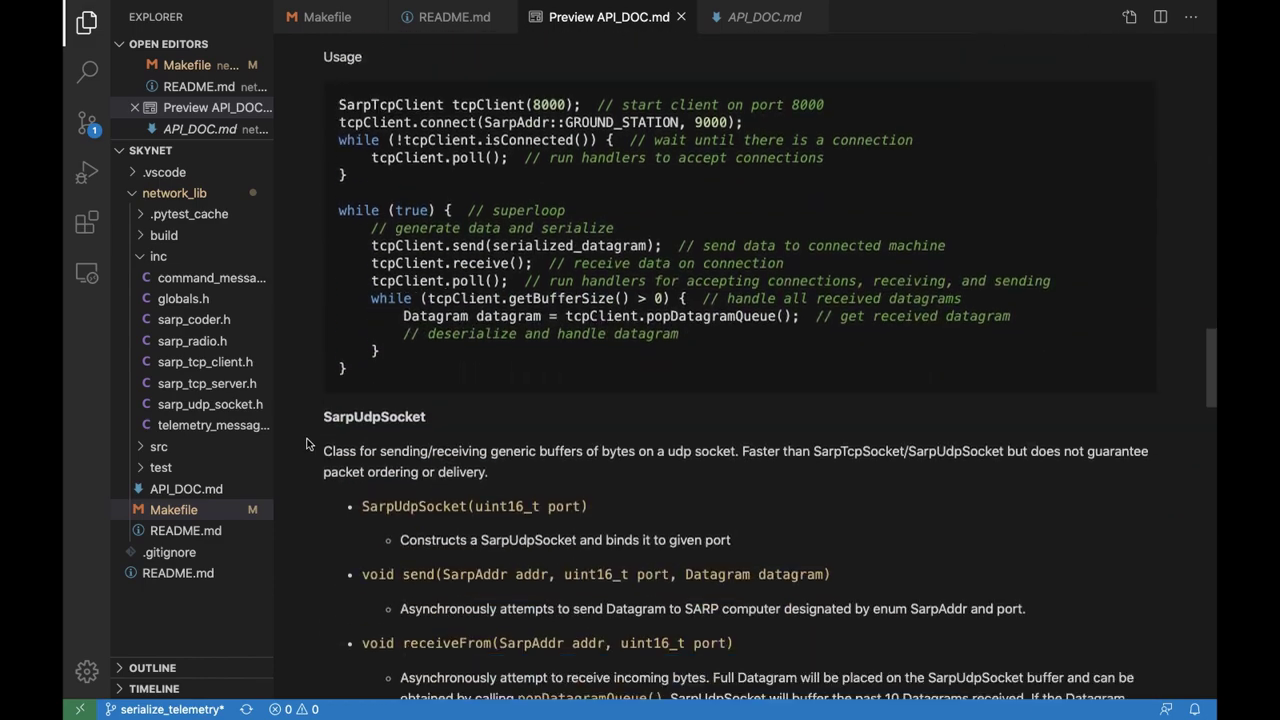